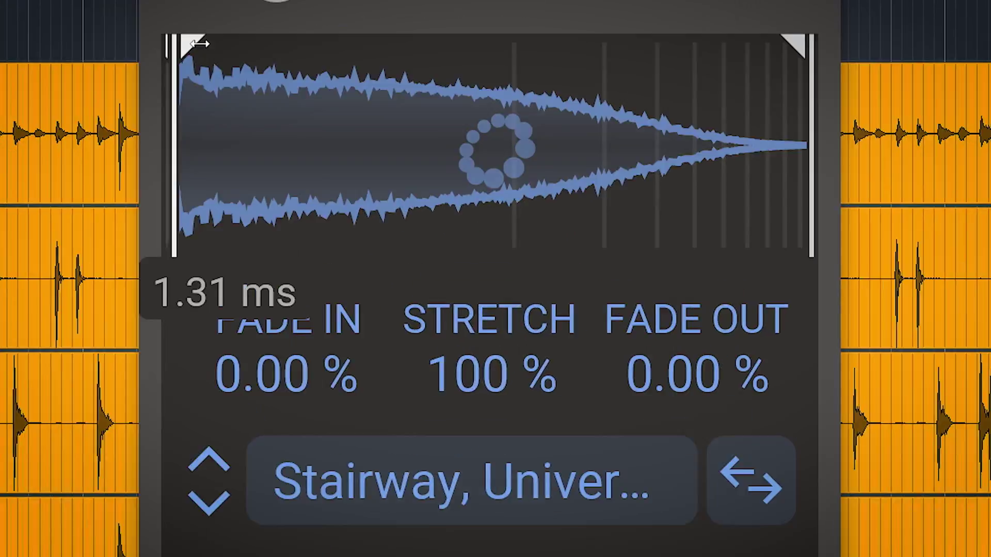
# Step: Try adjusting the impulse response's start point and its fade-in and fade-out amounts in the Drums track's Convolver
pyautogui.moveTo(200, 44); pyautogui.dragTo(182, 44)
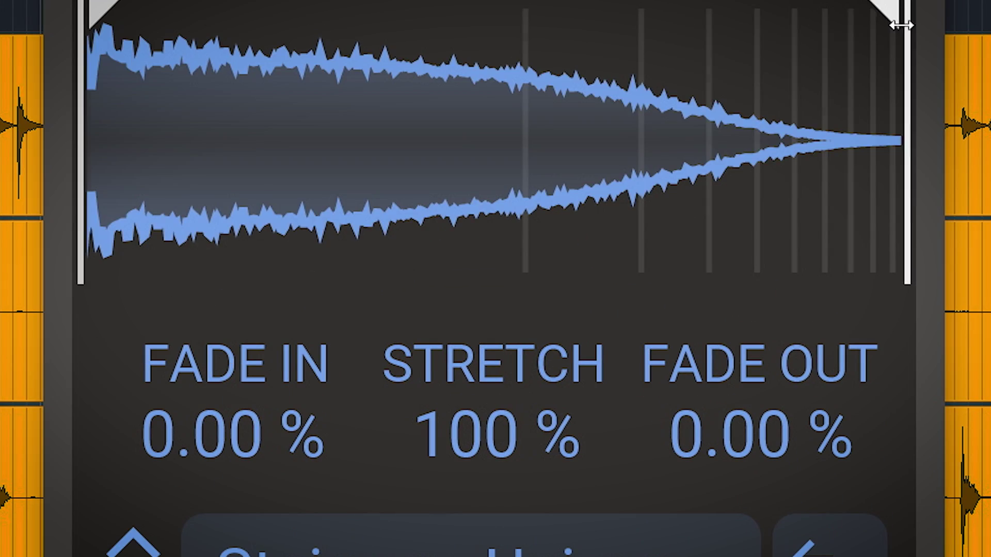
pyautogui.moveTo(292, 356)
pyautogui.mouseDown()
pyautogui.moveTo(291, 344)
pyautogui.moveTo(292, 356)
pyautogui.mouseUp()
pyautogui.moveTo(761, 433); pyautogui.dragTo(762, 438)
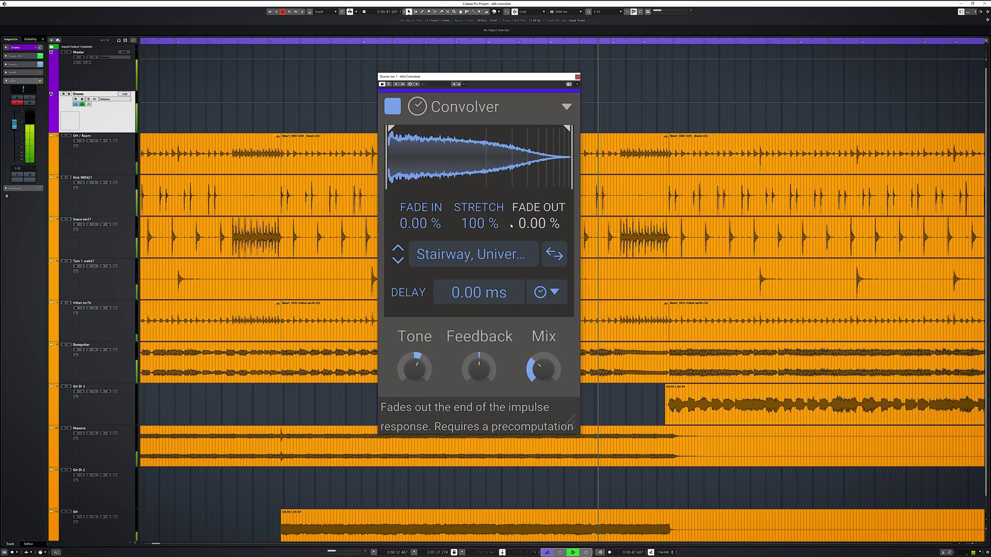
pyautogui.moveTo(526, 223); pyautogui.dragTo(525, 235)
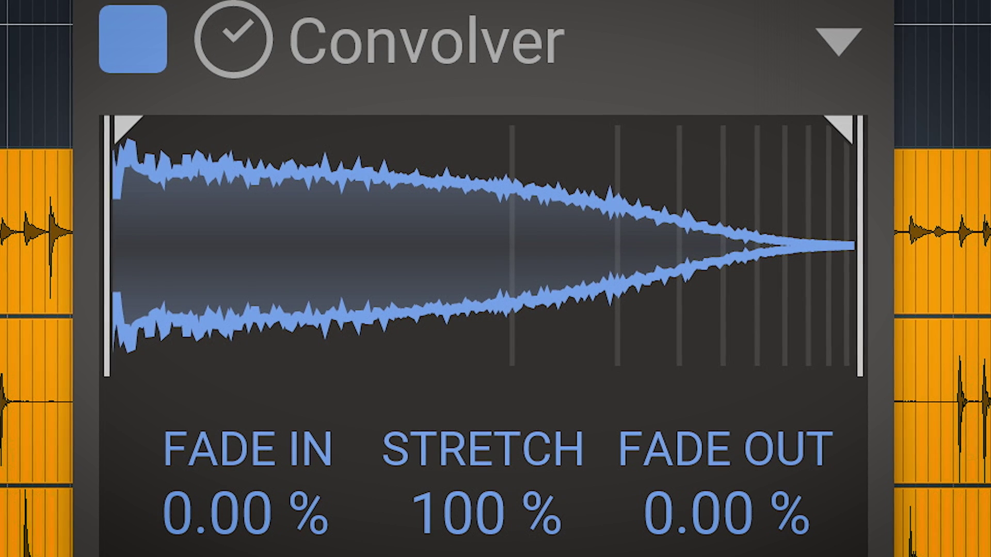
# Step: Try out the impulse response's stretch, reverse and delay settings, restoring stretch to 100 % and switching reverse off again
pyautogui.moveTo(492, 534)
pyautogui.mouseDown()
pyautogui.moveTo(493, 379)
pyautogui.moveTo(493, 553)
pyautogui.mouseUp()
pyautogui.doubleClick(487, 523)
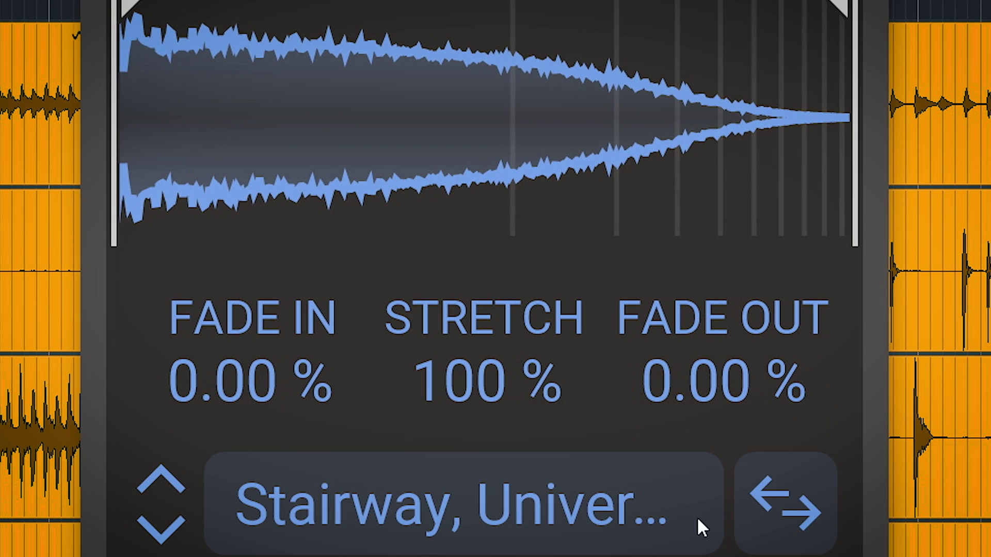
pyautogui.click(788, 529)
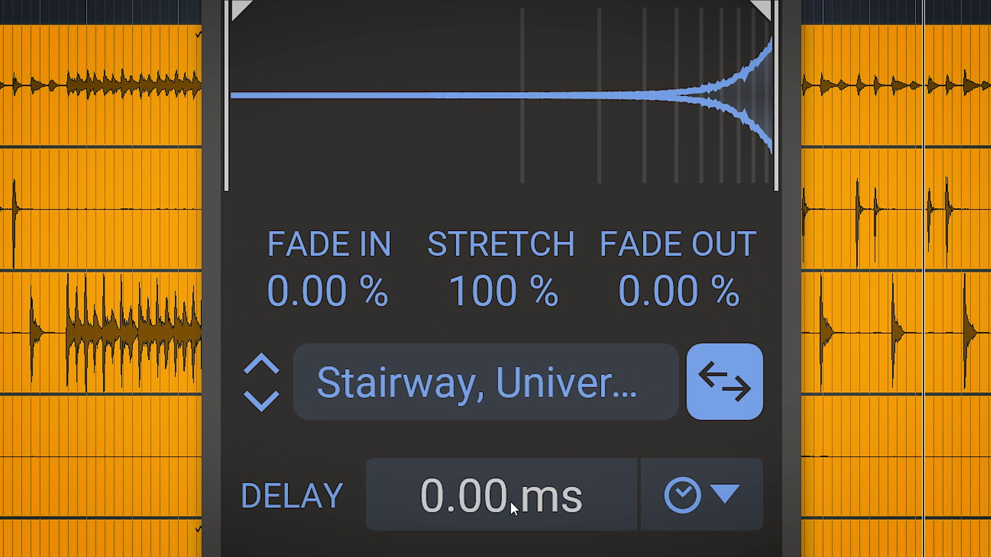
pyautogui.moveTo(509, 500); pyautogui.dragTo(509, 538)
pyautogui.click(723, 400)
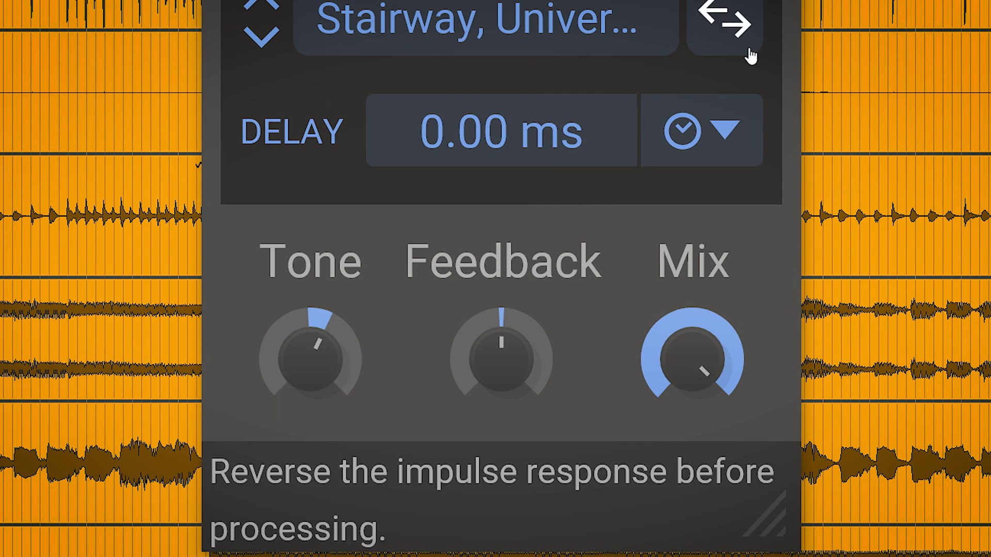
# Step: Try the Mix knob, then raise Feedback to its maximum and bring it back down
pyautogui.moveTo(675, 439); pyautogui.dragTo(675, 476)
pyautogui.moveTo(692, 359); pyautogui.dragTo(692, 314)
pyautogui.moveTo(509, 336); pyautogui.dragTo(509, 310)
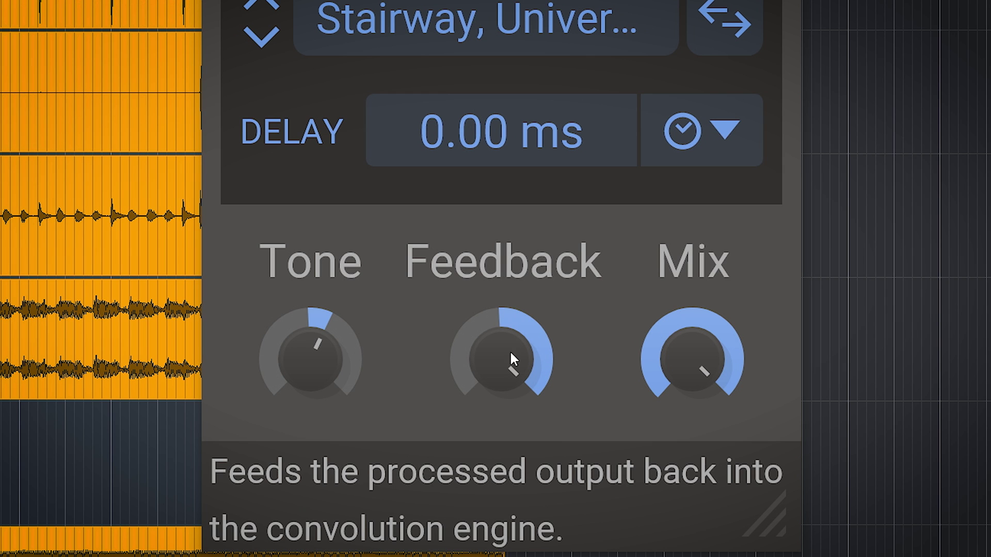
pyautogui.moveTo(510, 358); pyautogui.dragTo(510, 392)
# Step: Try different Tone settings and lower the Mix on the Drums track's Convolver to roughly halfway
pyautogui.moveTo(312, 356); pyautogui.dragTo(312, 310)
pyautogui.moveTo(313, 356); pyautogui.dragTo(312, 369)
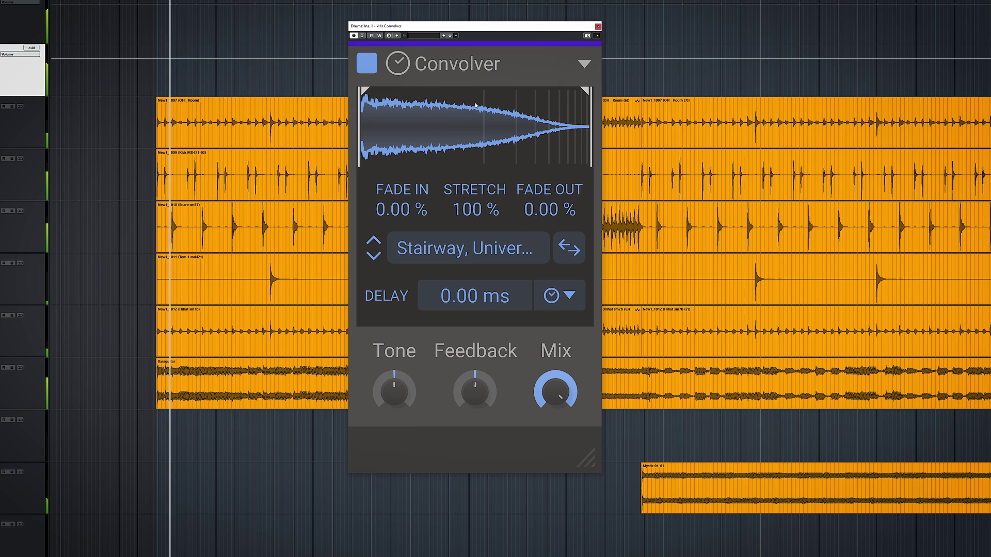
pyautogui.moveTo(531, 351); pyautogui.dragTo(556, 398)
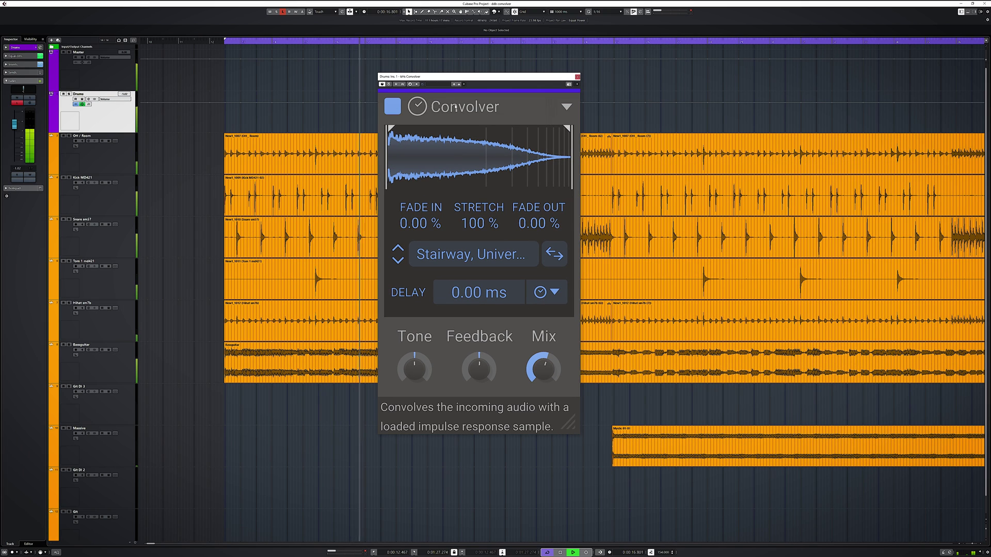
# Step: Audition the St. Margaret's, St. George's Episcopal and St. Andrew's Church impulse responses, then view the Impulse Responses folder and close the browser
pyautogui.click(479, 254)
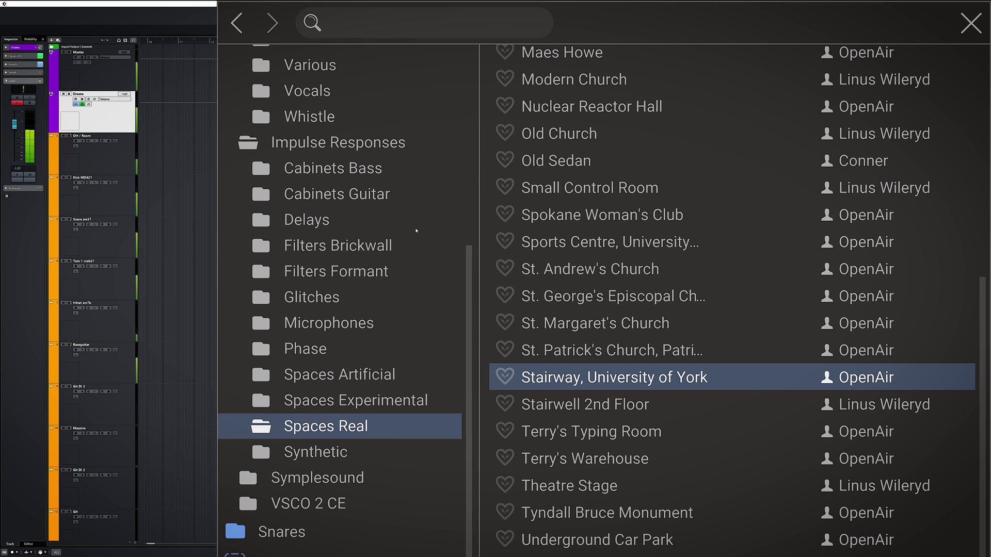
pyautogui.scroll(5, 398, 221)
pyautogui.click(596, 312)
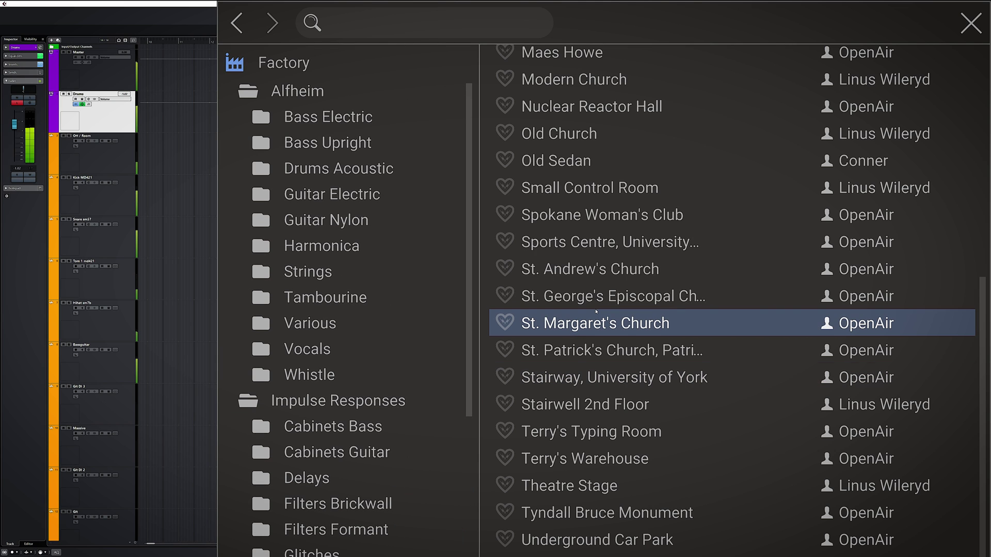
pyautogui.click(599, 298)
pyautogui.click(599, 280)
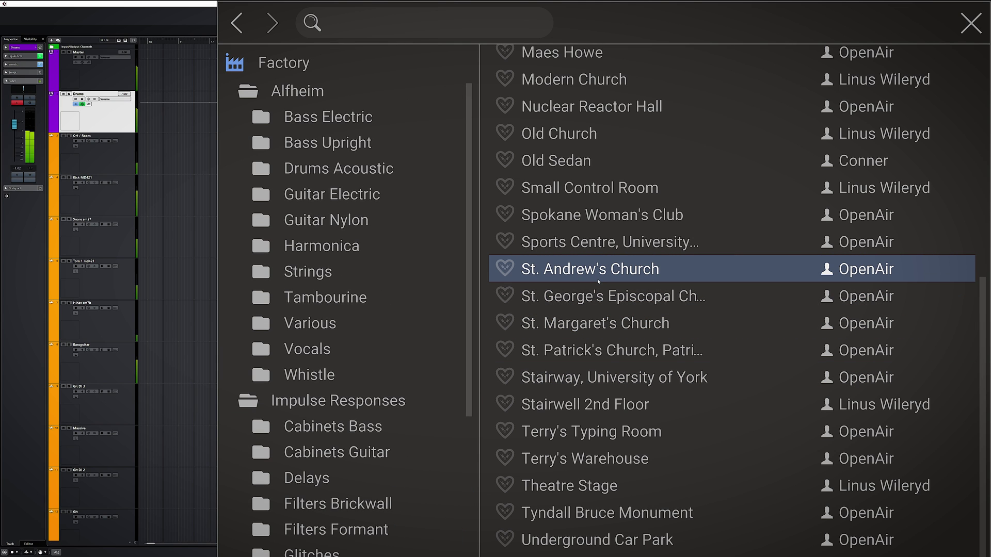
pyautogui.click(255, 404)
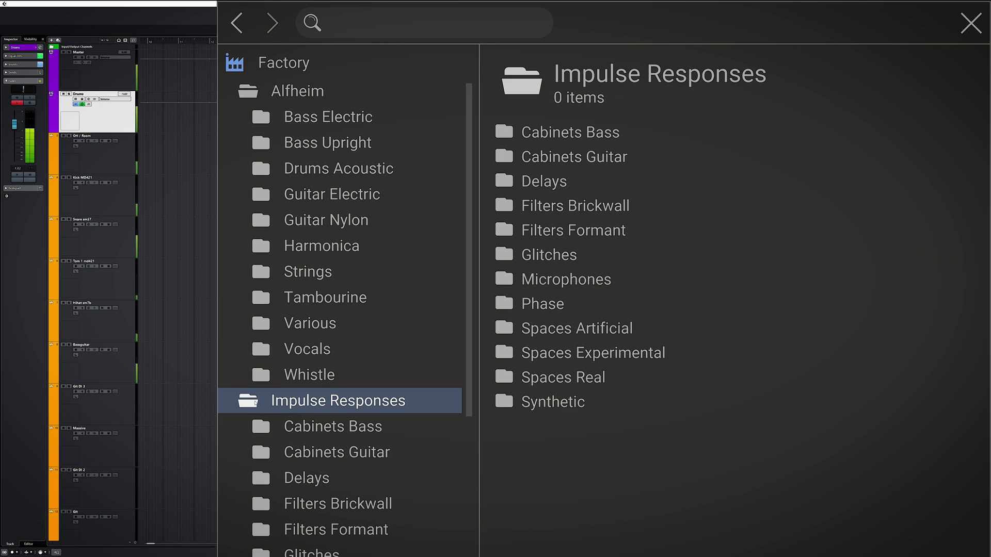
pyautogui.click(967, 32)
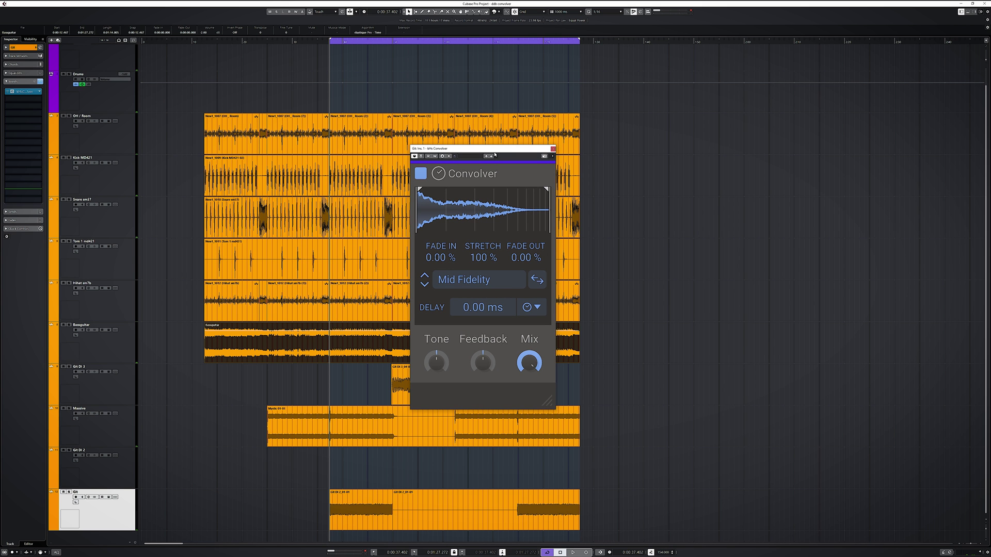
# Step: During playback, audition guitar cabinet impulse responses including Mellifluous, Loud Hailer, Intensity and Husky on the guitar track, then return to Mid Fidelity
pyautogui.press('space')
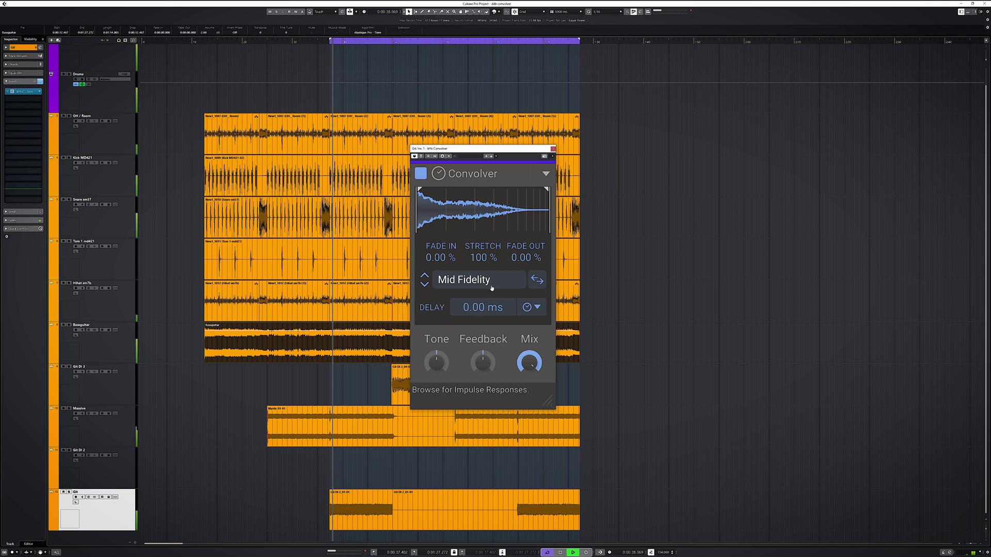
pyautogui.click(492, 288)
pyautogui.click(690, 355)
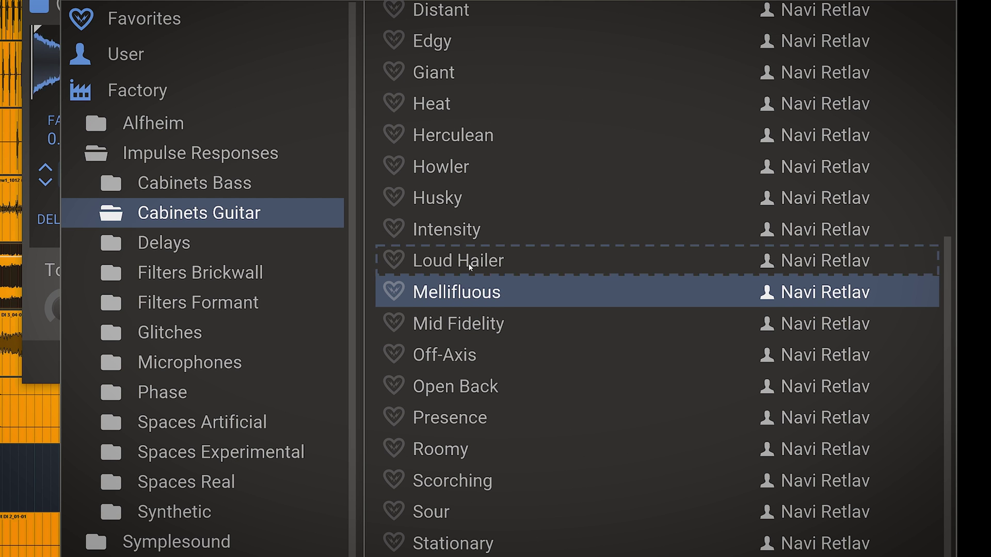
pyautogui.click(470, 262)
pyautogui.click(468, 219)
pyautogui.click(469, 206)
pyautogui.click(476, 295)
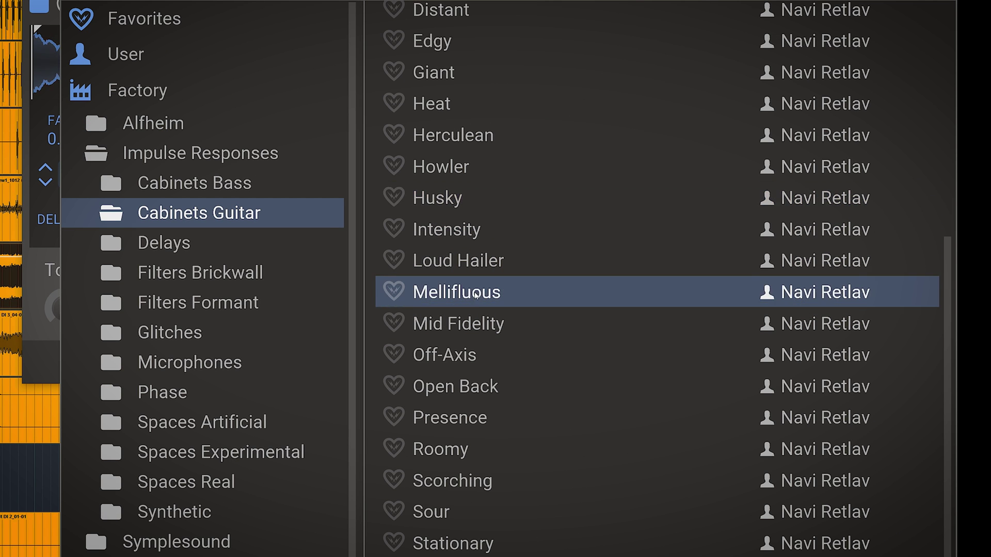
pyautogui.click(470, 323)
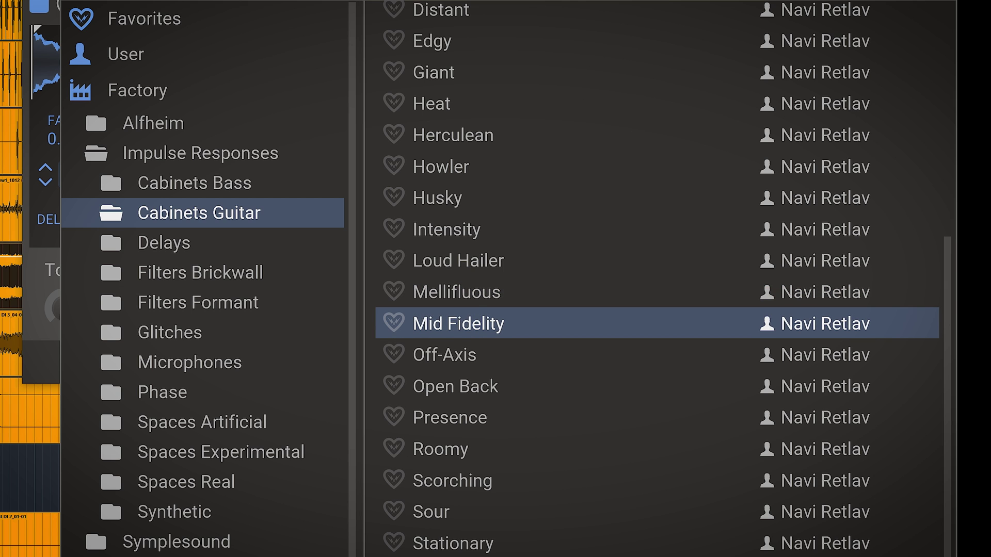
pyautogui.press('Escape')
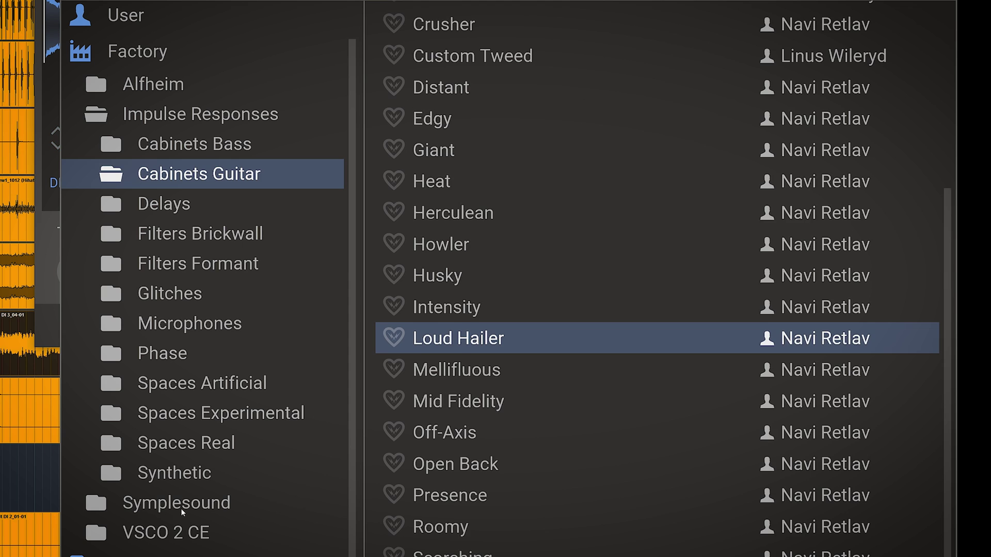
# Step: Load the 101 PWM sample from the Symplesound Analog folder as the impulse response for the Git DI 3 track
pyautogui.click(181, 509)
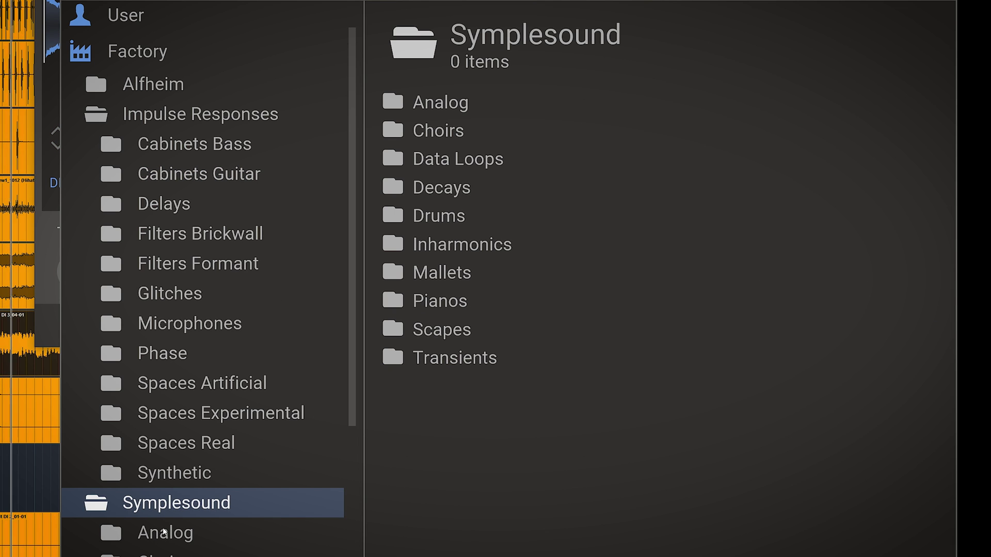
pyautogui.scroll(-5, 161, 533)
pyautogui.click(164, 242)
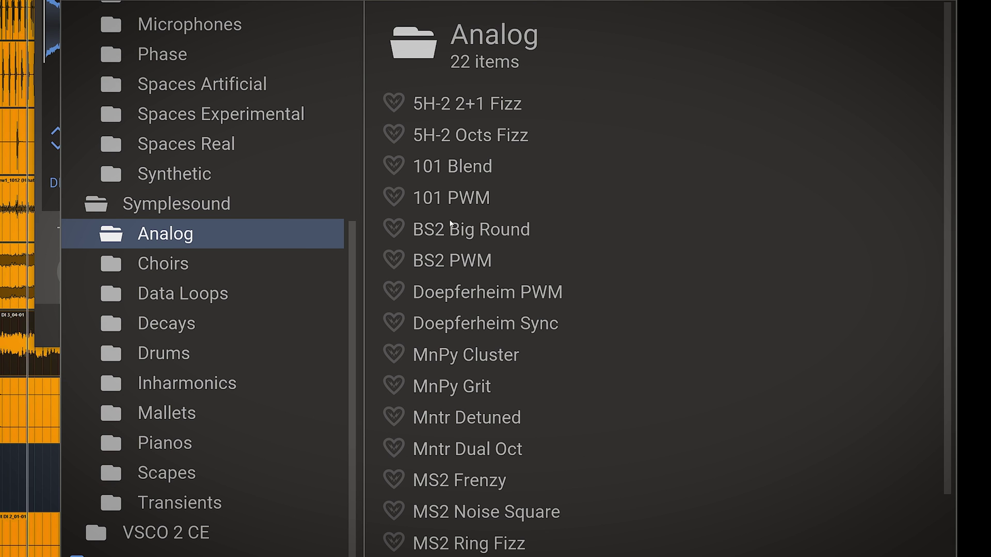
pyautogui.click(457, 196)
pyautogui.doubleClick(457, 202)
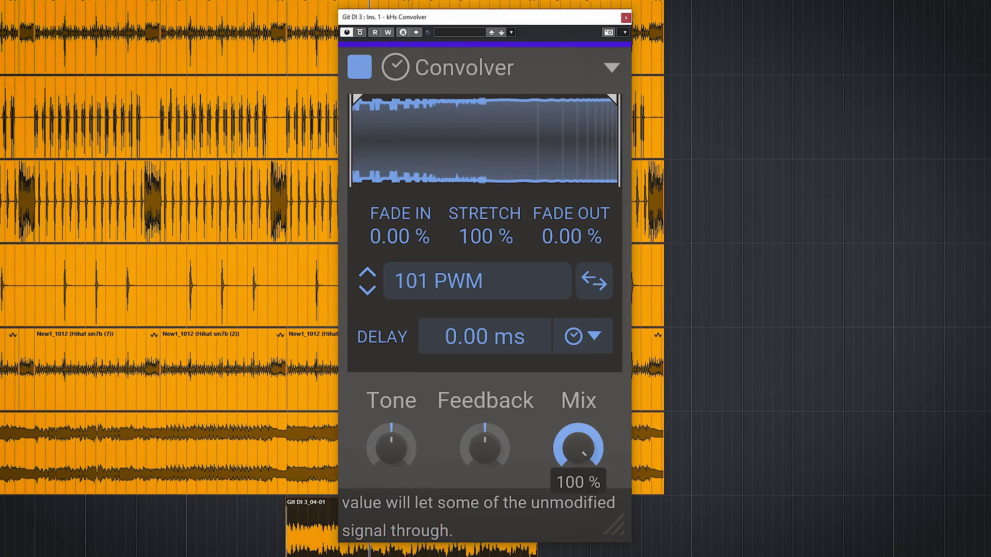
# Step: Step forward through the Analog samples from BS2 Big Round past Doepferheim Sync, MnPy Cluster and MnPy Grit to beyond Mntr Dual Oct
pyautogui.click(370, 291)
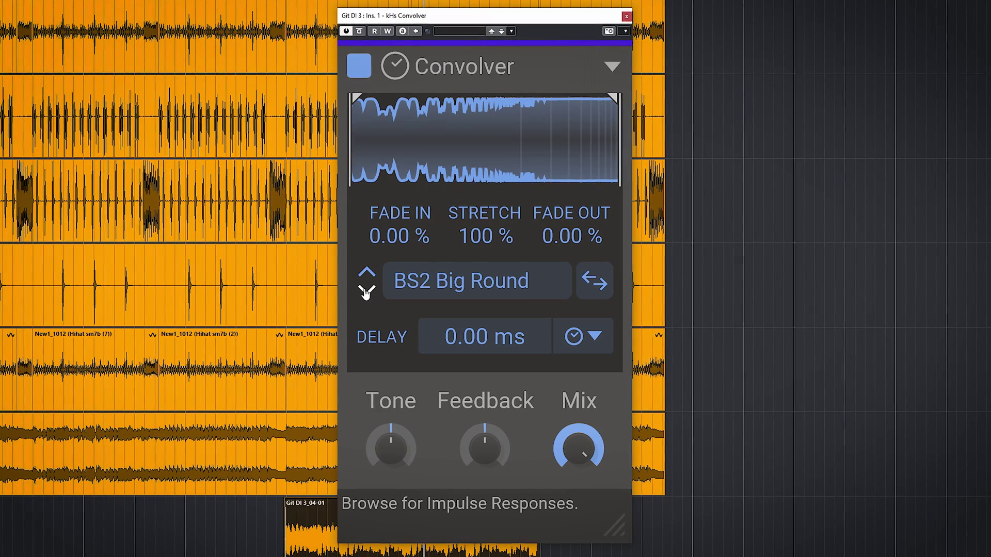
pyautogui.click(367, 290)
pyautogui.click(367, 290)
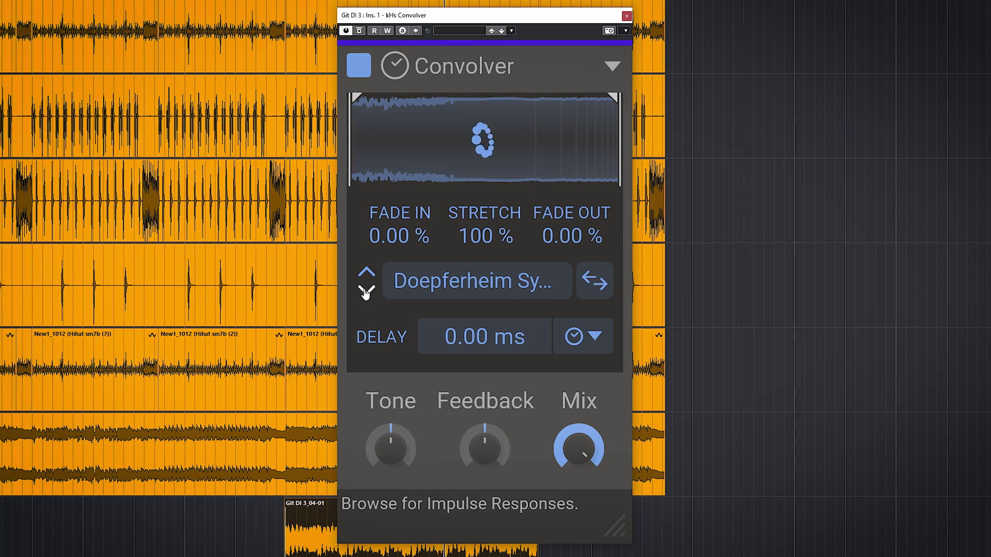
pyautogui.click(366, 290)
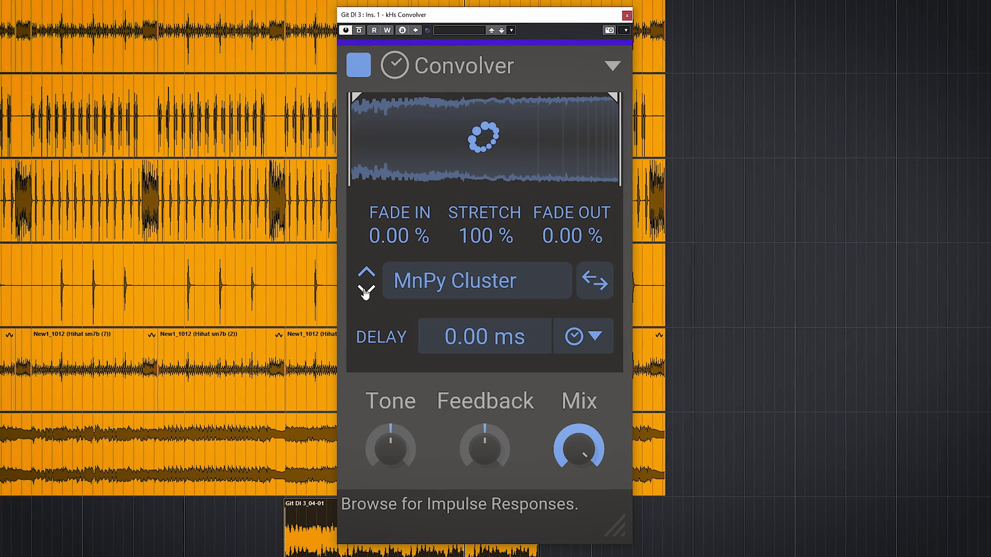
pyautogui.click(366, 290)
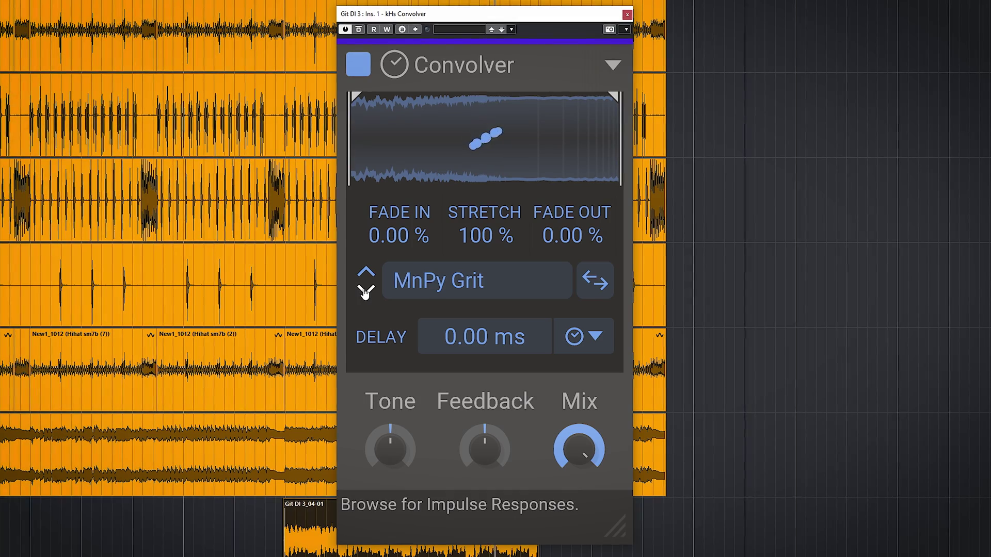
pyautogui.click(366, 291)
pyautogui.click(365, 291)
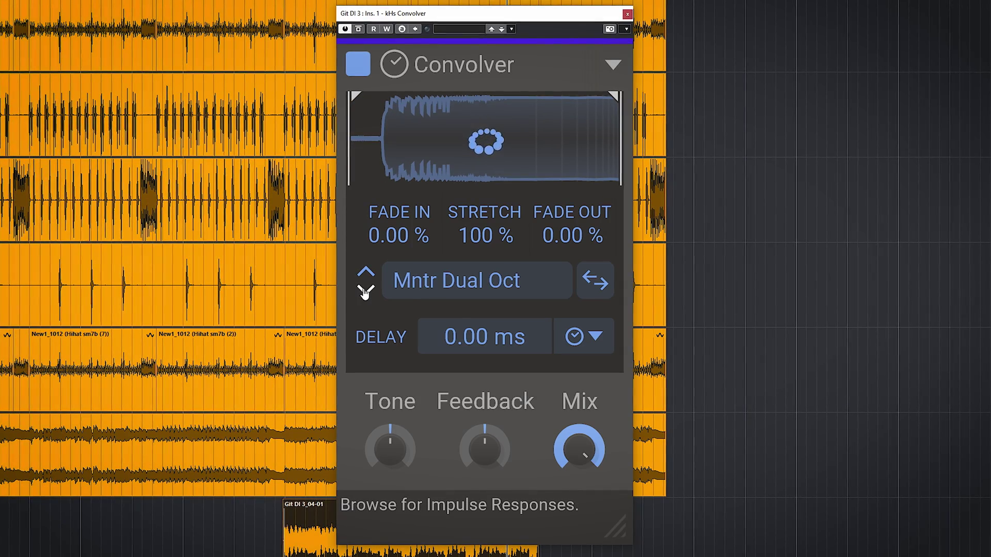
pyautogui.click(365, 291)
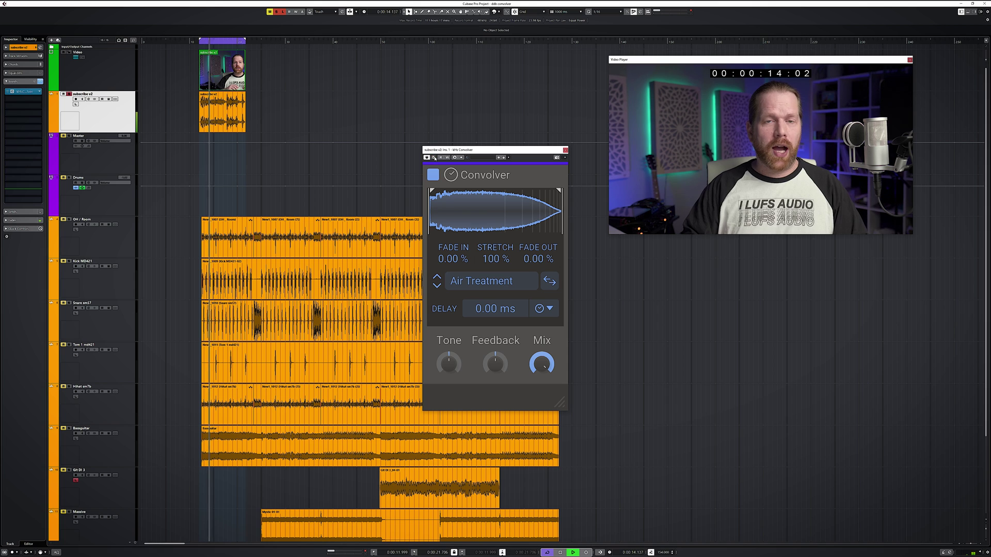
# Step: Step forward through the voice track's impulse responses after Air Treatment, including Bandpassed Hall, Bright and Diffuse, Clappy and Dark Contrast
pyautogui.click(438, 286)
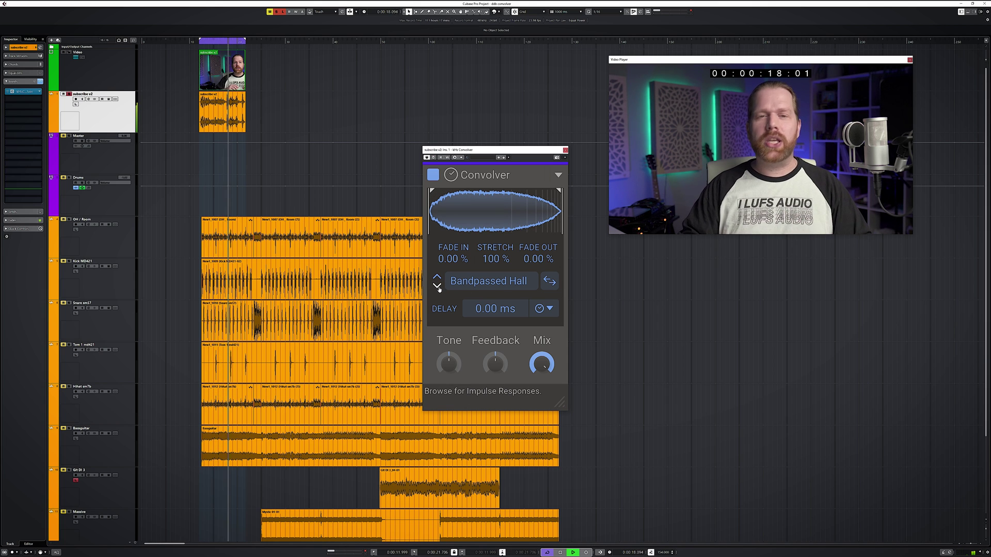
pyautogui.click(439, 286)
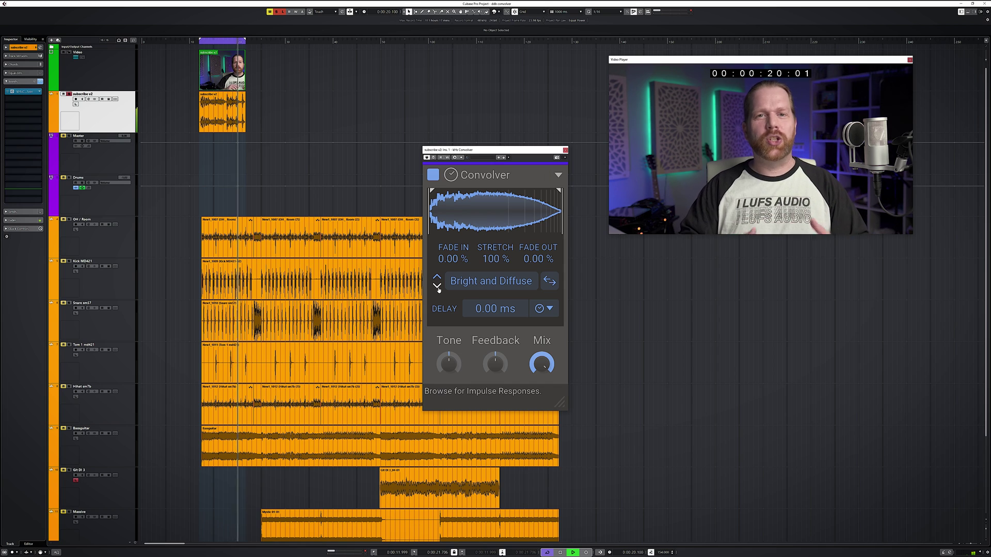
pyautogui.click(438, 287)
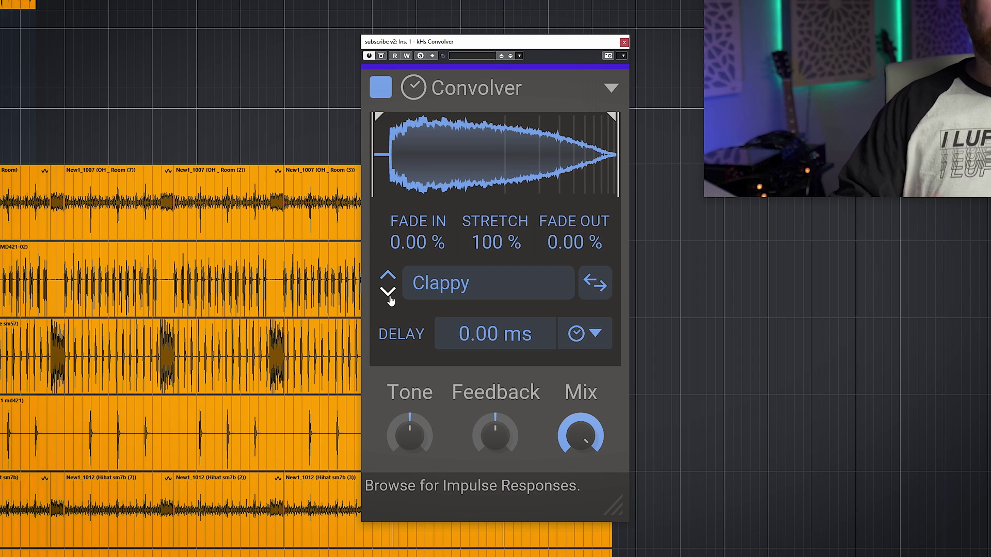
pyautogui.click(438, 287)
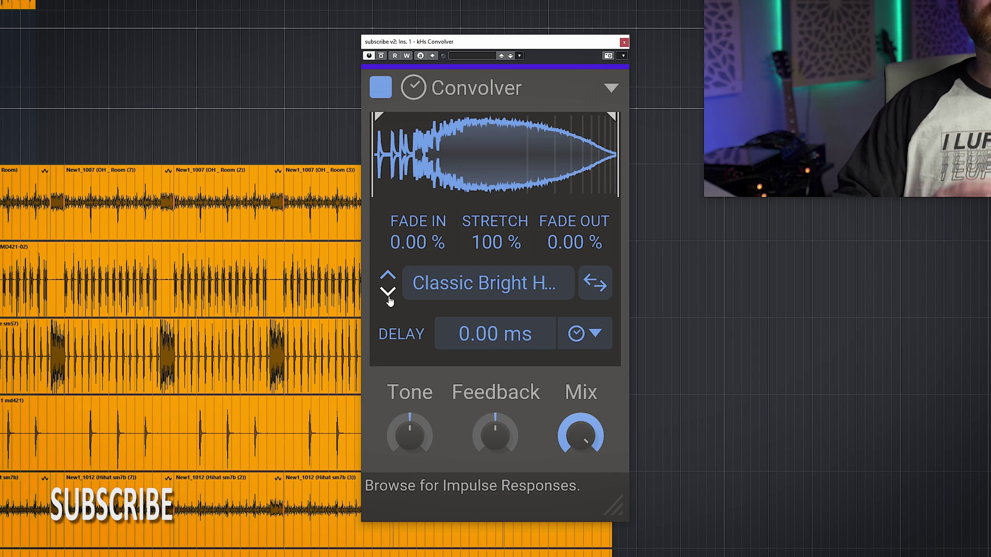
pyautogui.click(389, 300)
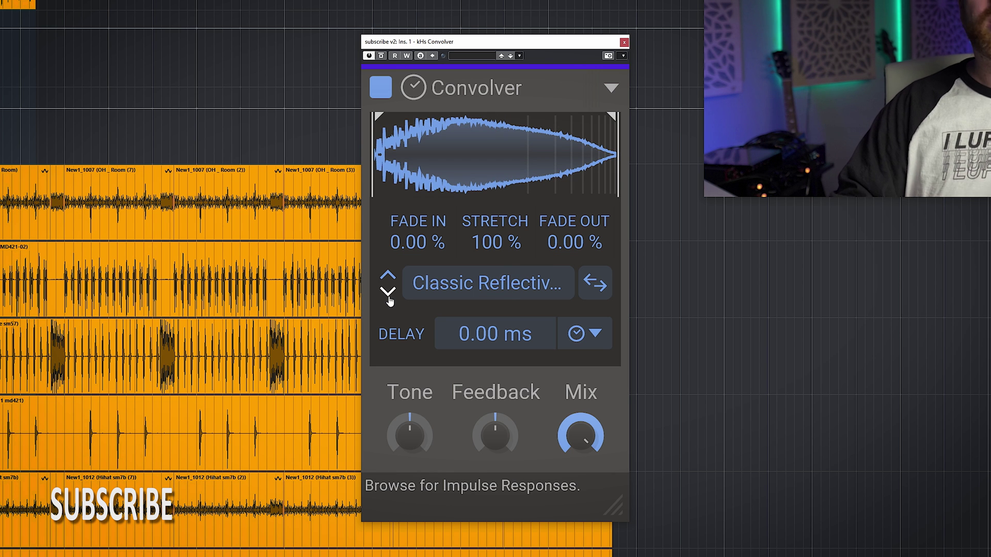
pyautogui.click(390, 301)
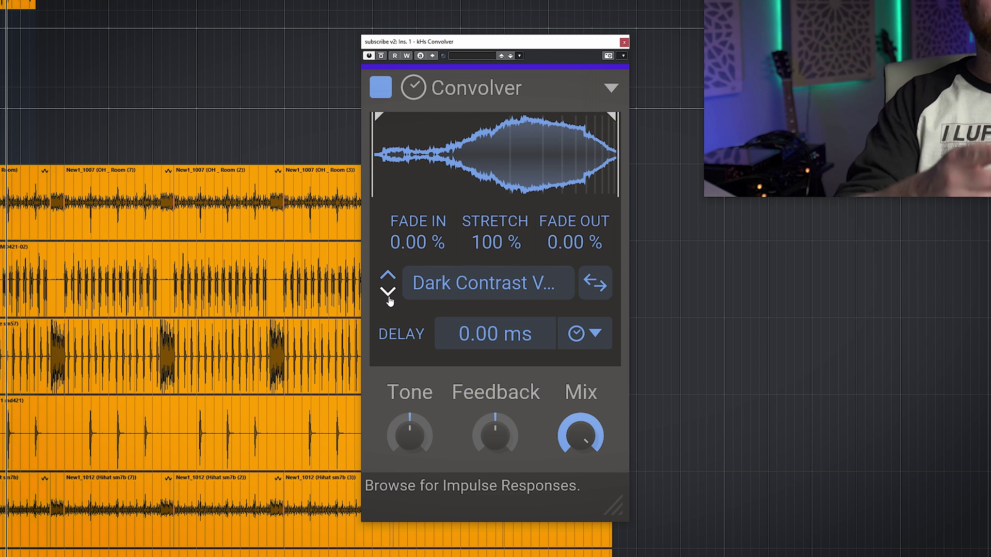
pyautogui.click(390, 301)
pyautogui.click(451, 298)
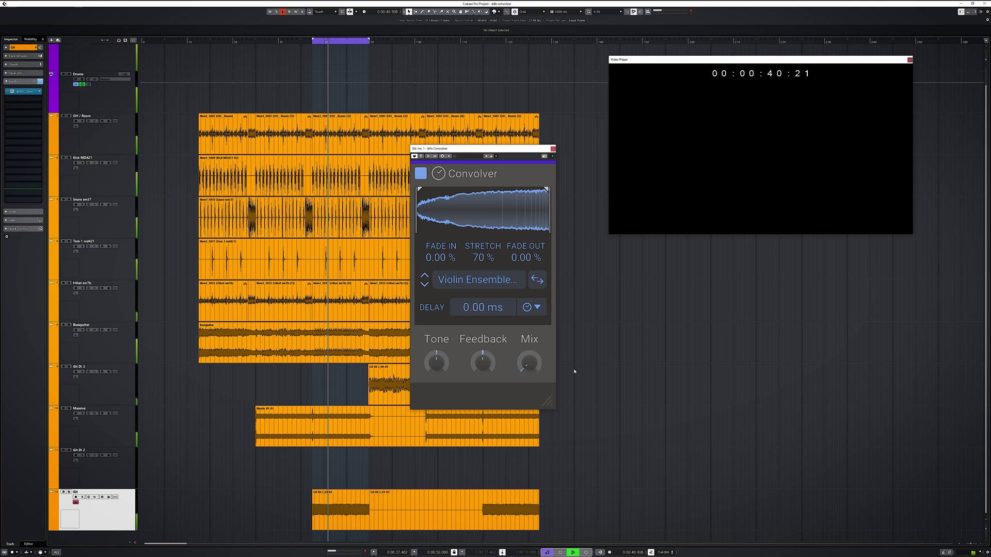
# Step: Raise the mix on the guitar track's Convolver and set the Violin Ensemble impulse response's stretch to 100 %
pyautogui.moveTo(529, 363); pyautogui.dragTo(529, 359)
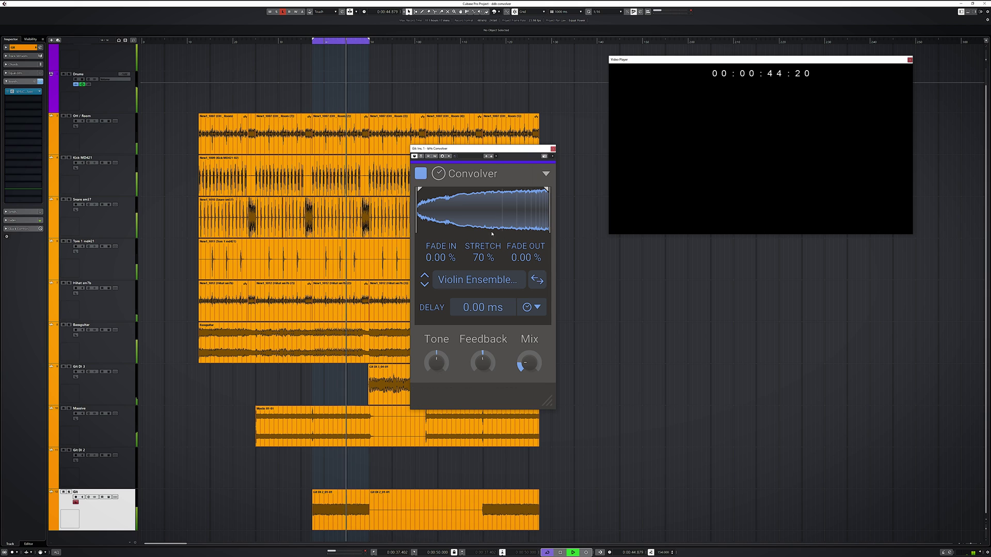
pyautogui.moveTo(483, 258); pyautogui.dragTo(483, 248)
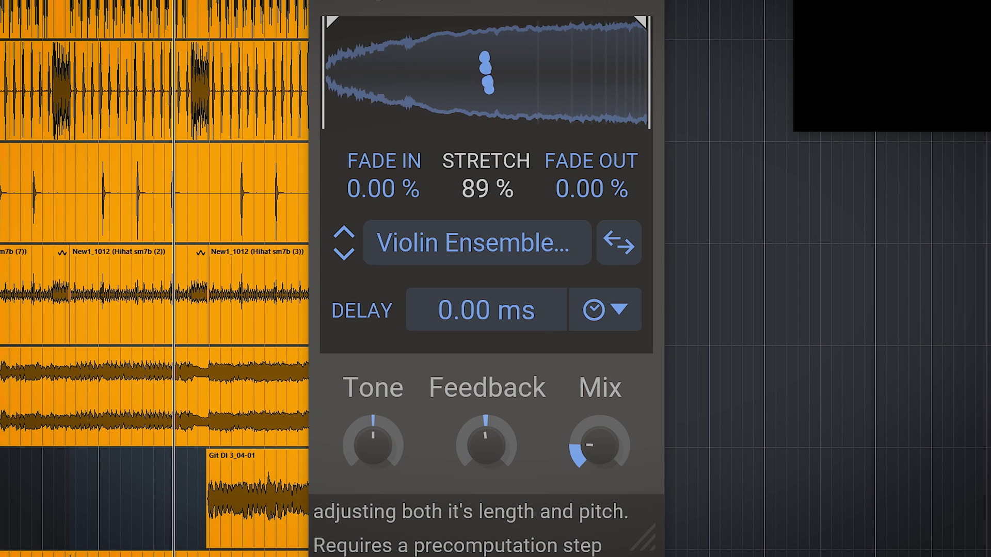
pyautogui.moveTo(488, 189)
pyautogui.mouseDown()
pyautogui.moveTo(489, 175)
pyautogui.moveTo(494, 187)
pyautogui.mouseUp()
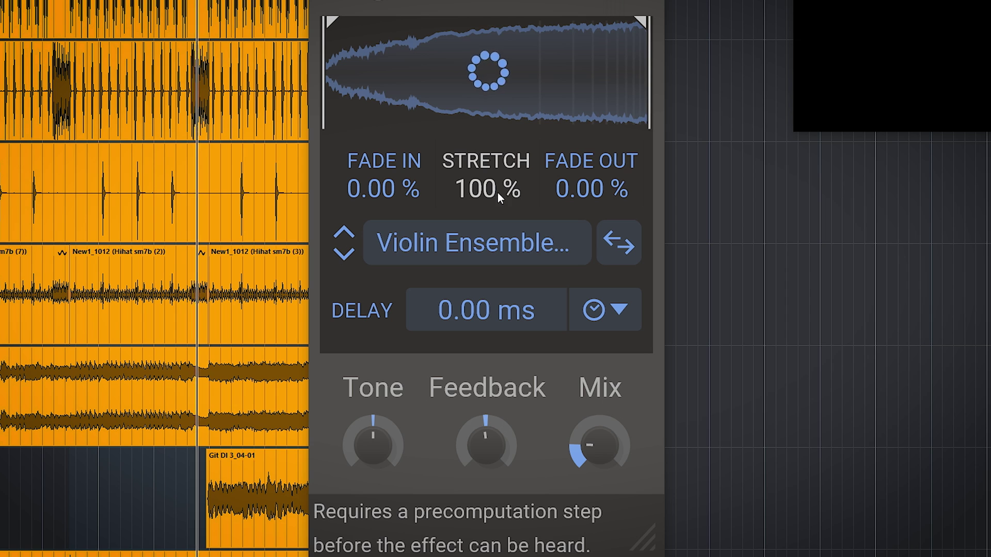
# Step: Lower the guitar Convolver's mix slightly and darken its tone to about -64 %
pyautogui.moveTo(601, 456)
pyautogui.mouseDown()
pyautogui.moveTo(601, 474)
pyautogui.moveTo(601, 465)
pyautogui.mouseUp()
pyautogui.moveTo(373, 444); pyautogui.dragTo(372, 480)
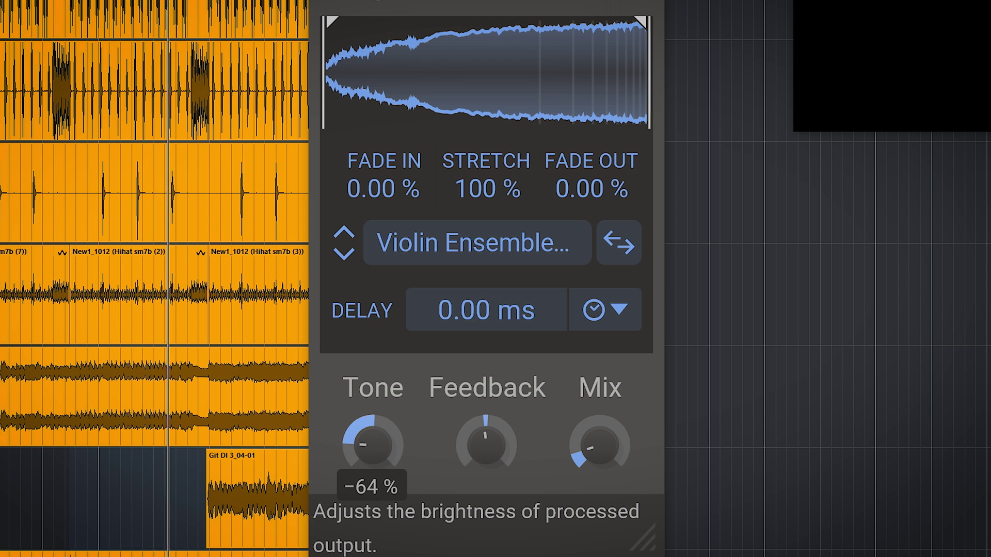
pyautogui.moveTo(600, 449); pyautogui.dragTo(600, 454)
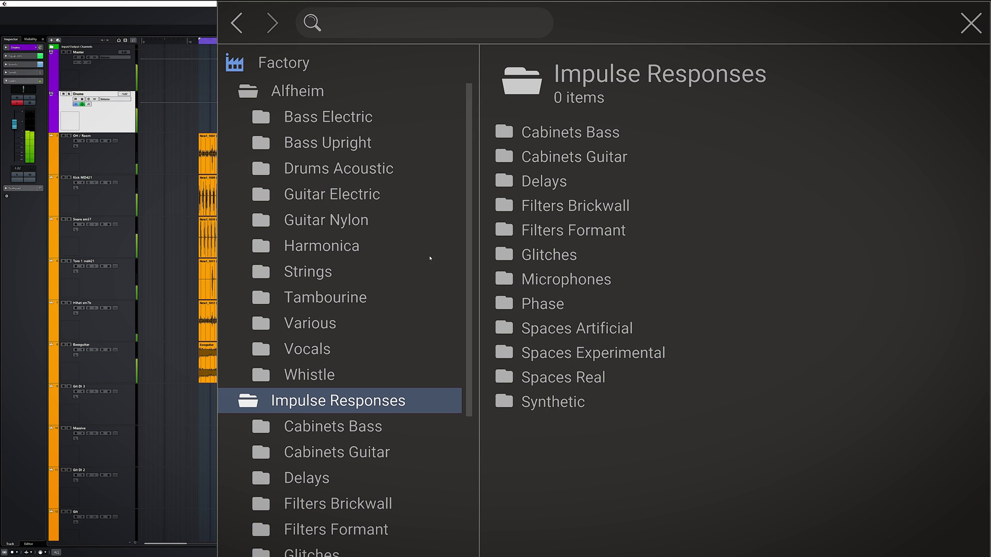
# Step: Collapse the Alfheim and Impulse Responses factory folders and load the Dreckneck Ludwig sample from the Snares location for the Drums track
pyautogui.click(248, 95)
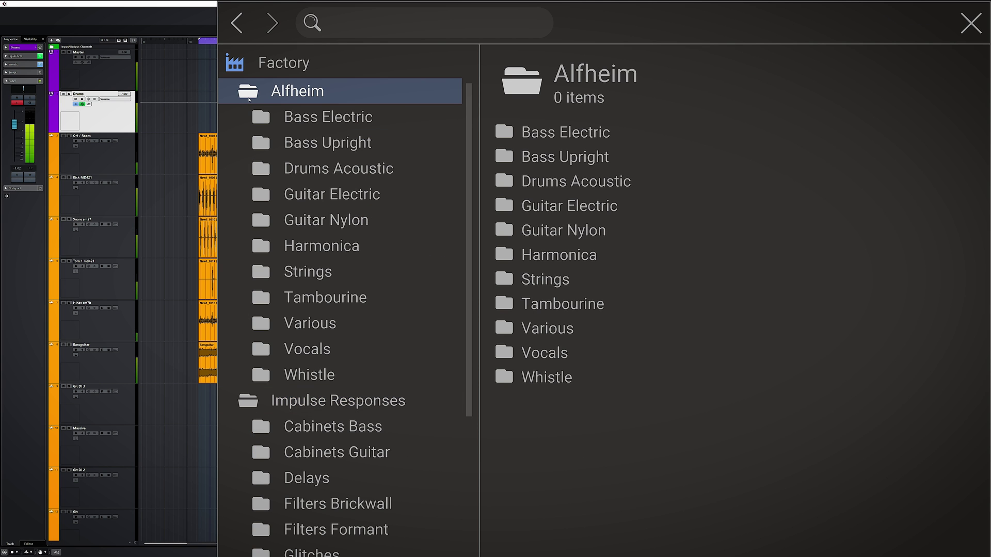
pyautogui.click(248, 96)
pyautogui.click(248, 133)
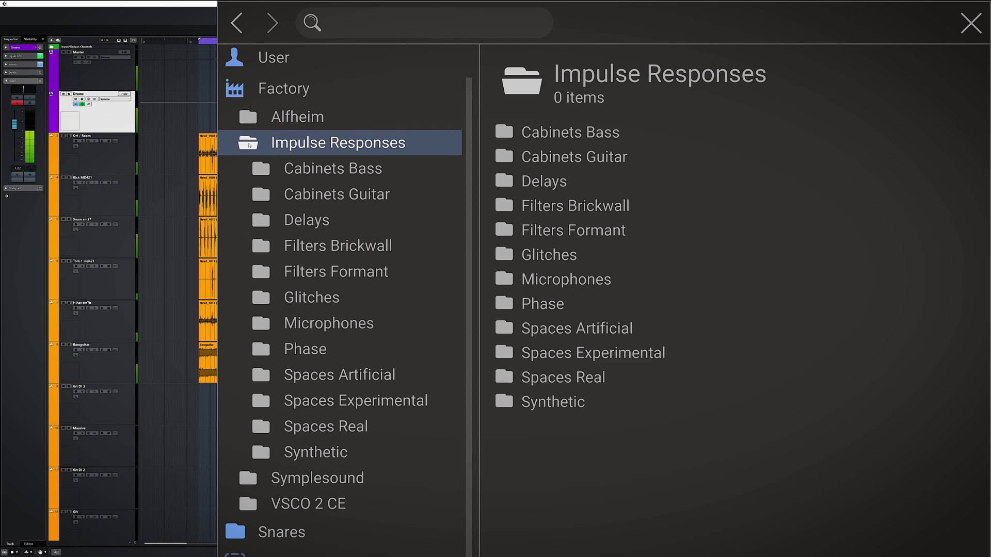
pyautogui.click(248, 132)
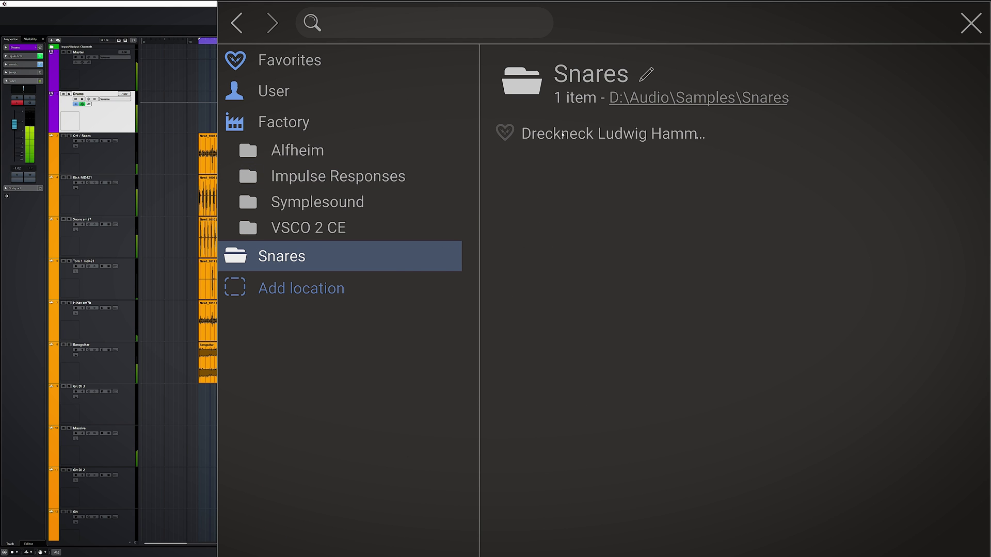
pyautogui.doubleClick(562, 133)
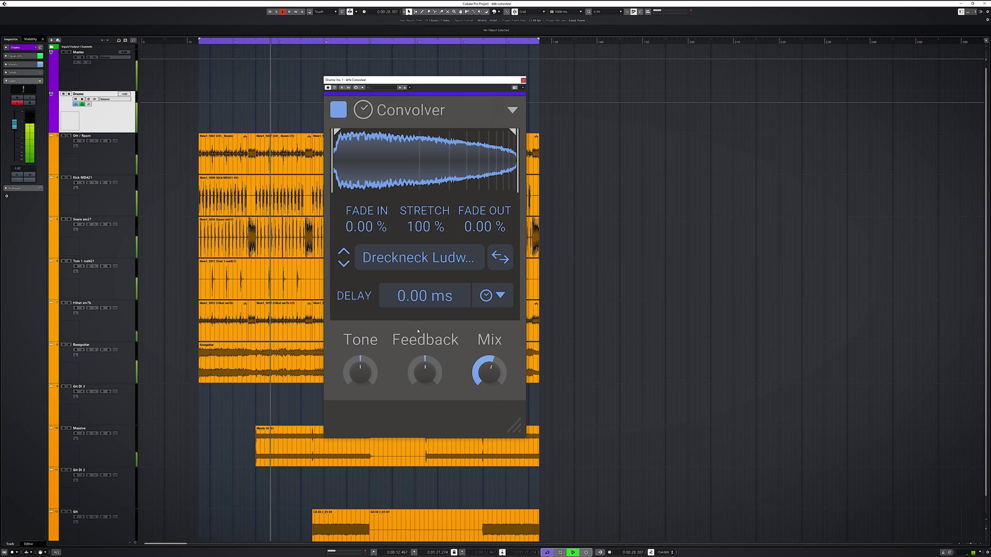
# Step: Set the Drums Convolver's tone to 14 % and mix to 37 %, and open the second insert effect's window and reposition it
pyautogui.moveTo(489, 373); pyautogui.dragTo(490, 361)
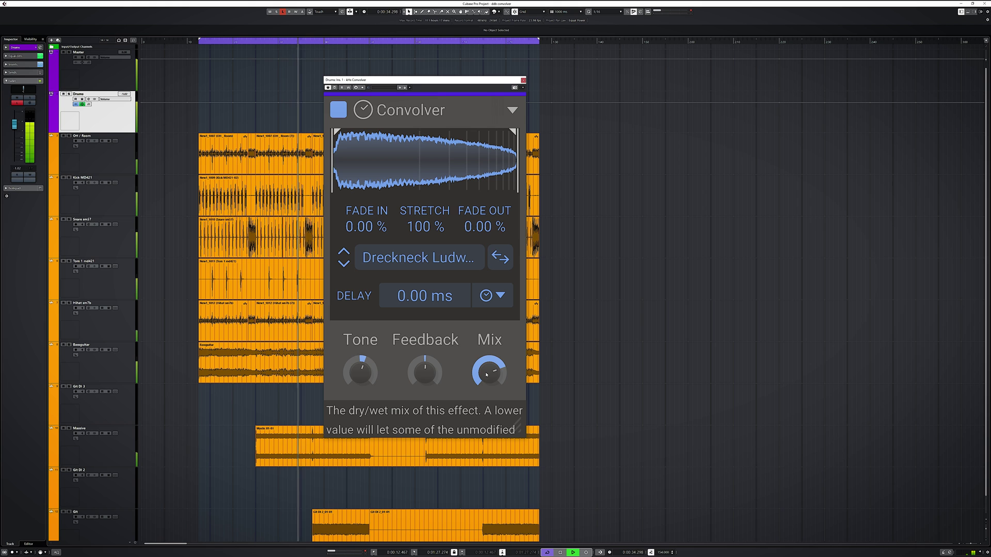
pyautogui.moveTo(489, 371); pyautogui.dragTo(489, 378)
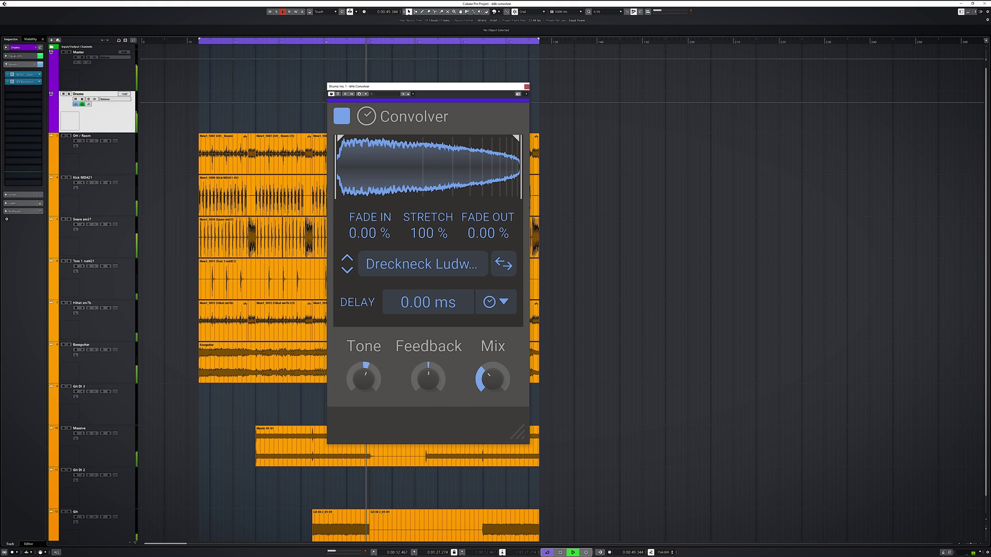
pyautogui.click(21, 81)
pyautogui.moveTo(600, 102); pyautogui.dragTo(364, 173)
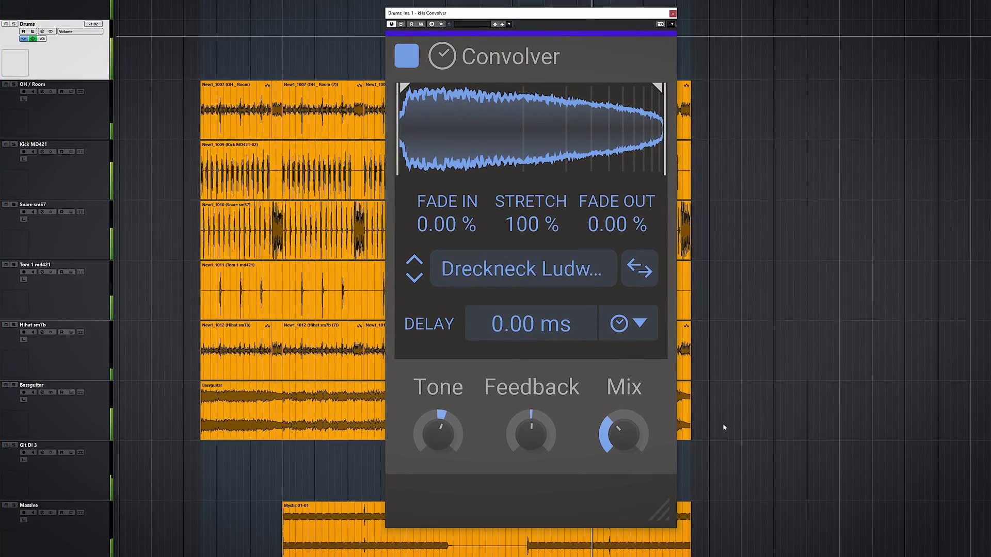
# Step: Check the Drums Convolver's tone and mix settings and reverse the Dreckneck Ludwig impulse response
pyautogui.moveTo(438, 438)
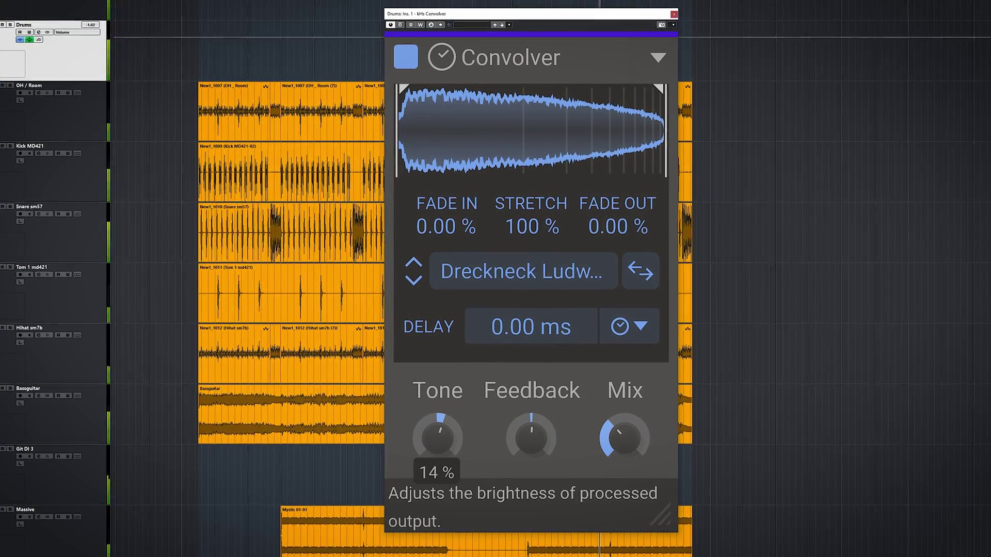
pyautogui.moveTo(624, 437)
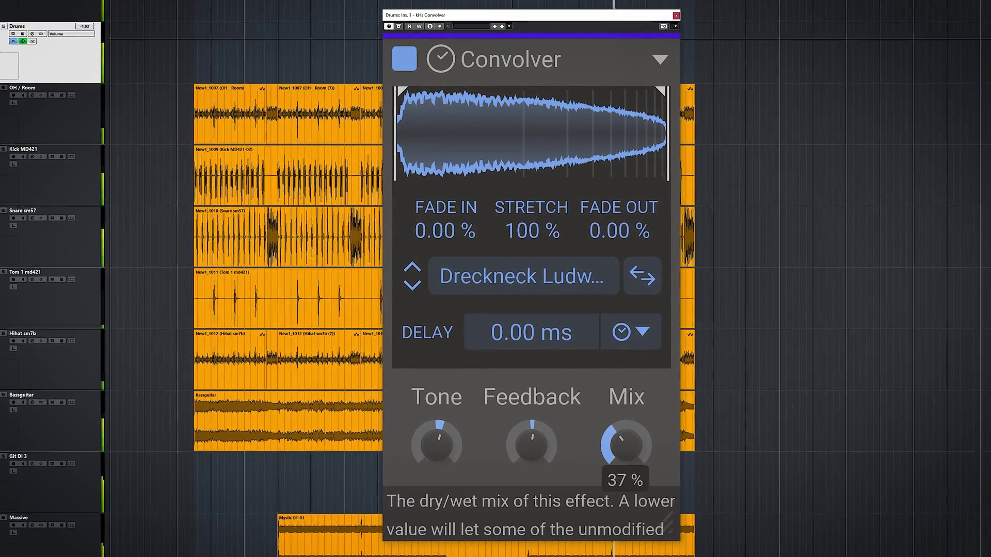
pyautogui.click(642, 276)
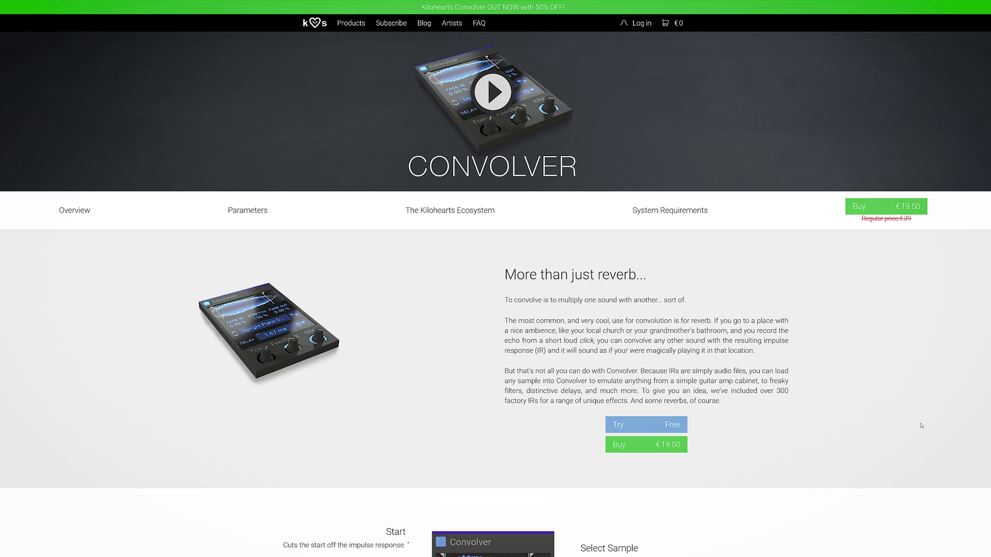
# Step: Switch to the Kilohearts Convolver product page and examine its overview and parameter descriptions
pyautogui.scroll(-4, 922, 426)
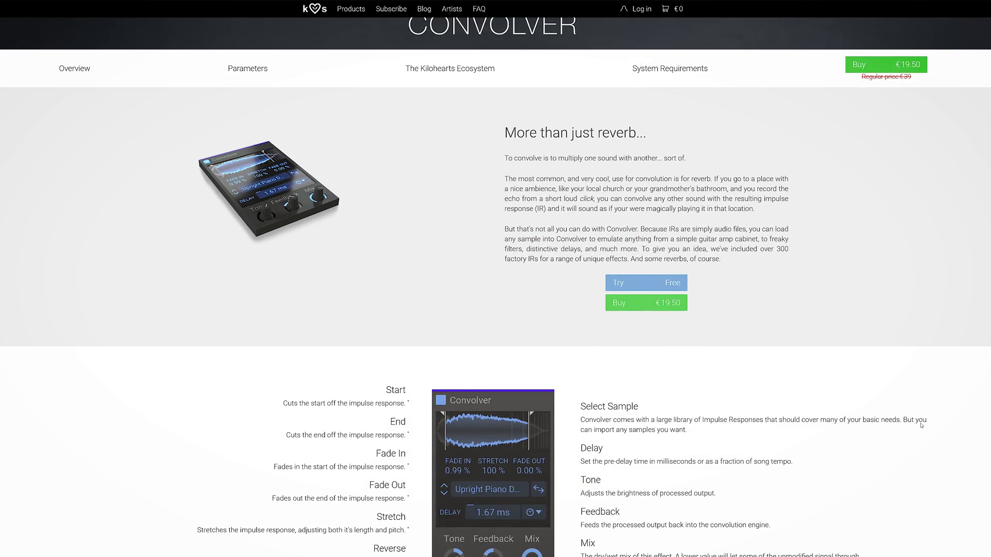
pyautogui.scroll(-3, 921, 426)
pyautogui.scroll(-2, 921, 423)
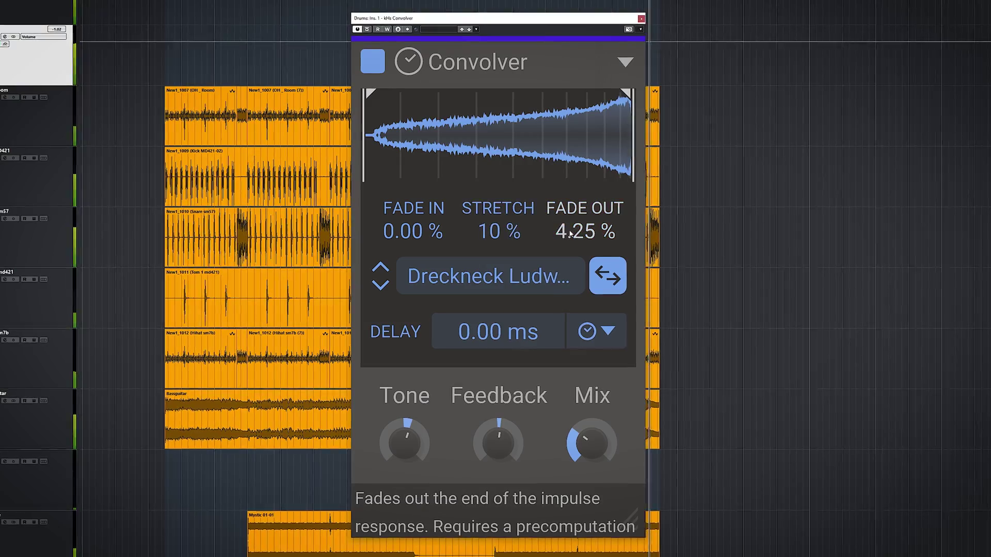
# Step: Back in the project, increase the fade out, fade in, stretch and delay of the Drums track's reversed Dreckneck Ludwig impulse response
pyautogui.moveTo(570, 233); pyautogui.dragTo(570, 204)
pyautogui.moveTo(408, 231); pyautogui.dragTo(408, 226)
pyautogui.moveTo(490, 236); pyautogui.dragTo(490, 191)
pyautogui.moveTo(500, 336); pyautogui.dragTo(501, 318)
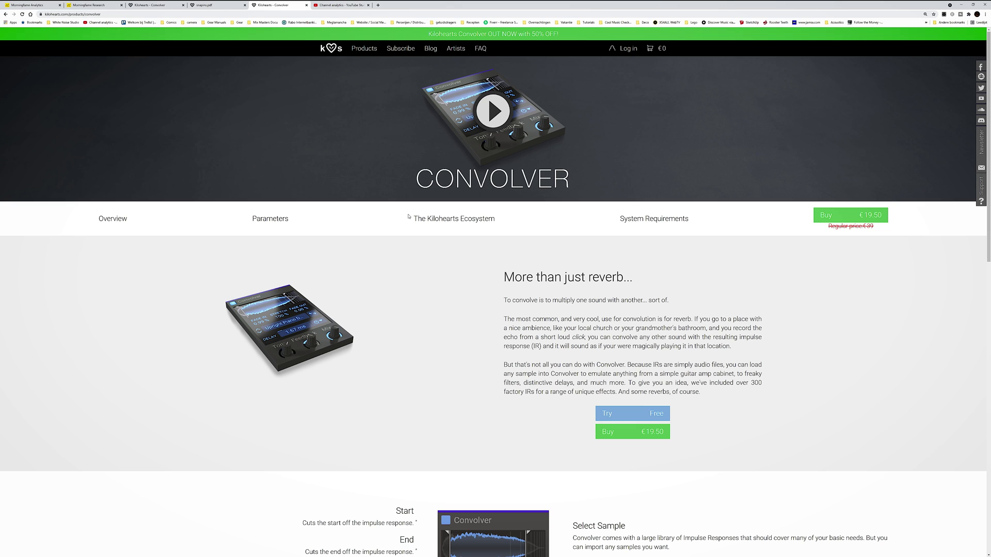
# Step: Switch to the Convolver product page in the browser and go to its section on The Kilohearts Ecosystem
pyautogui.click(429, 219)
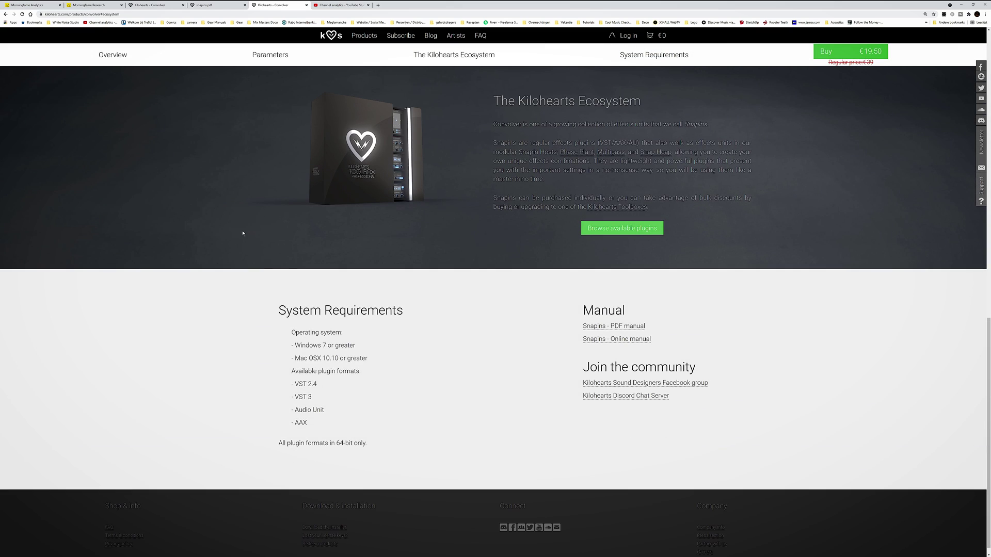